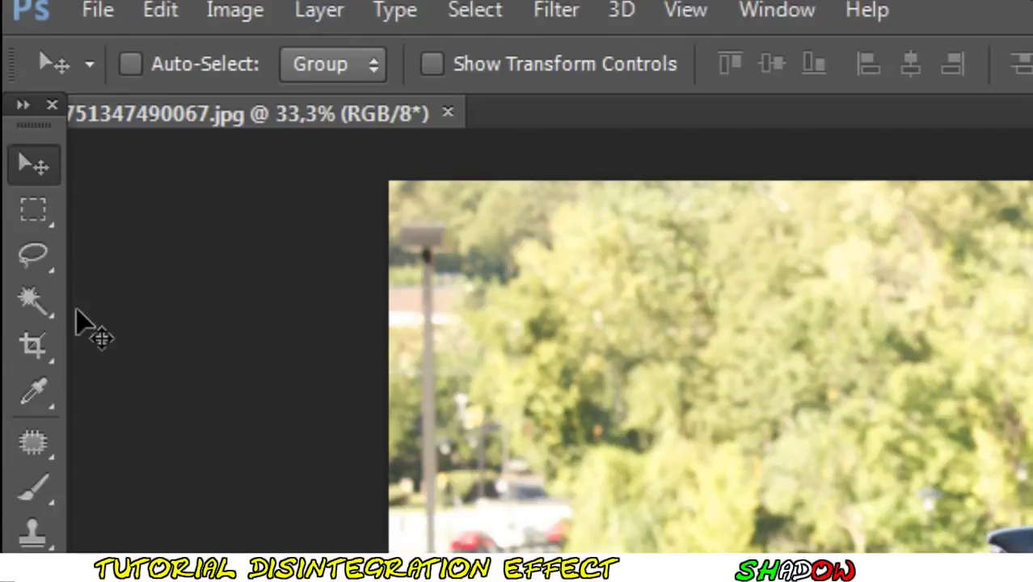
Select the woman's arms, hand and shirt with the Quick Selection Tool, then switch to Subtract mode
{"action": "left_click", "coordinate": [40, 300]}
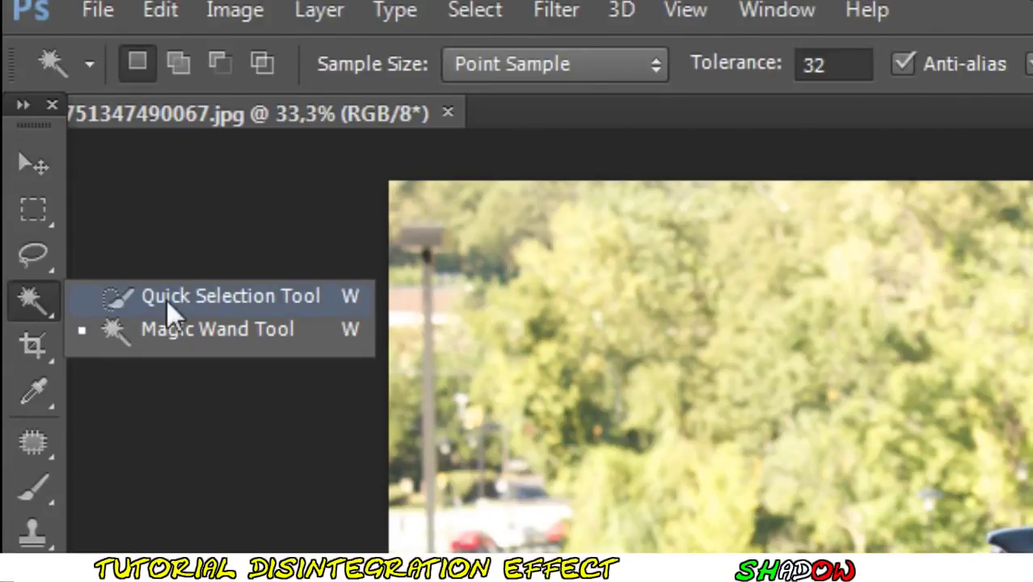
{"action": "left_click", "coordinate": [158, 303]}
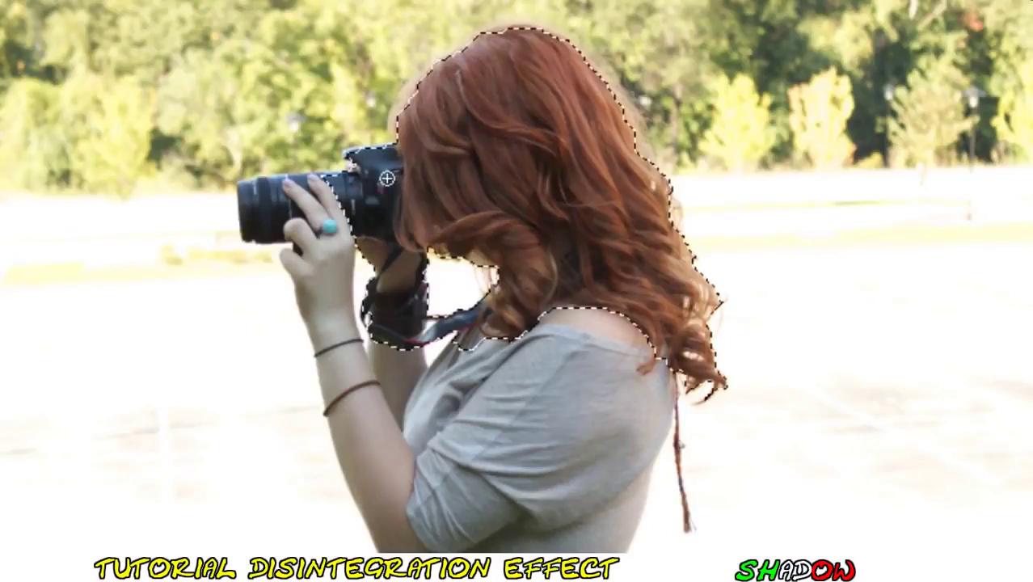
{"action": "mouse_move", "coordinate": [387, 178]}
{"action": "left_mouse_down"}
{"action": "mouse_move", "coordinate": [673, 300]}
{"action": "mouse_move", "coordinate": [576, 491]}
{"action": "left_mouse_up"}
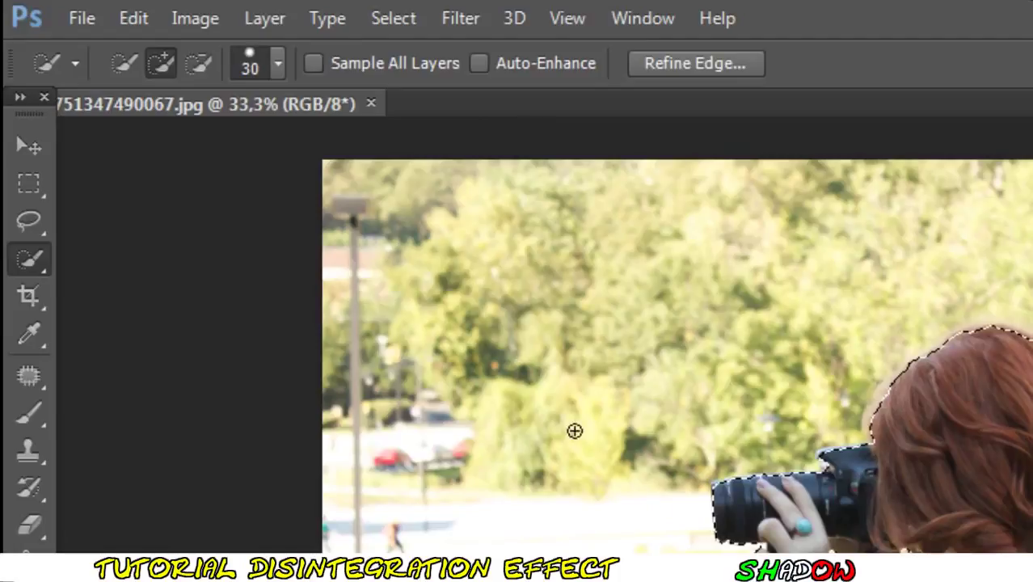
{"action": "left_click", "coordinate": [199, 62]}
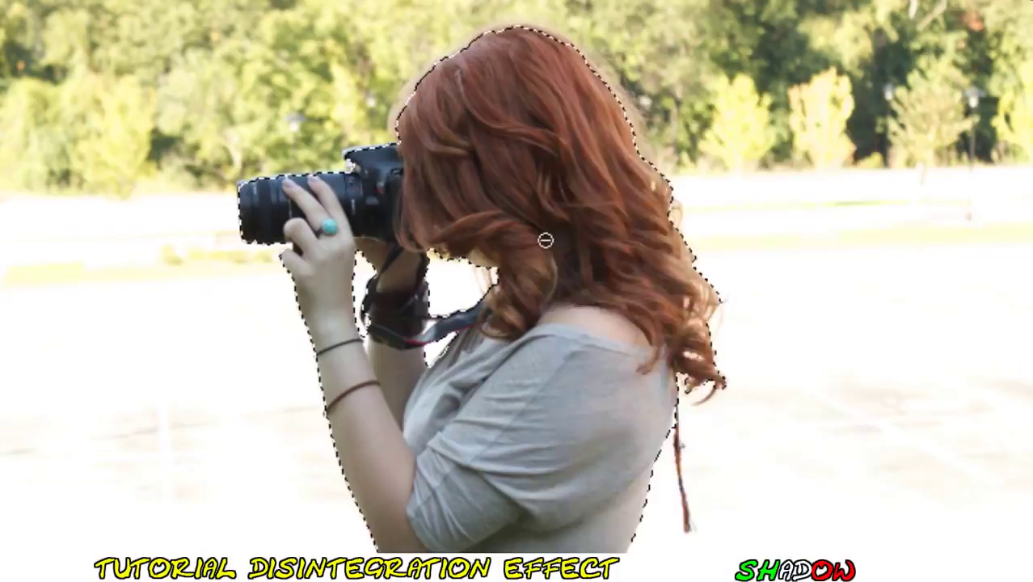
Refine the selection edge along her hair, then copy the woman onto Layer 1 with Layer Via Copy
{"action": "right_click", "coordinate": [544, 238]}
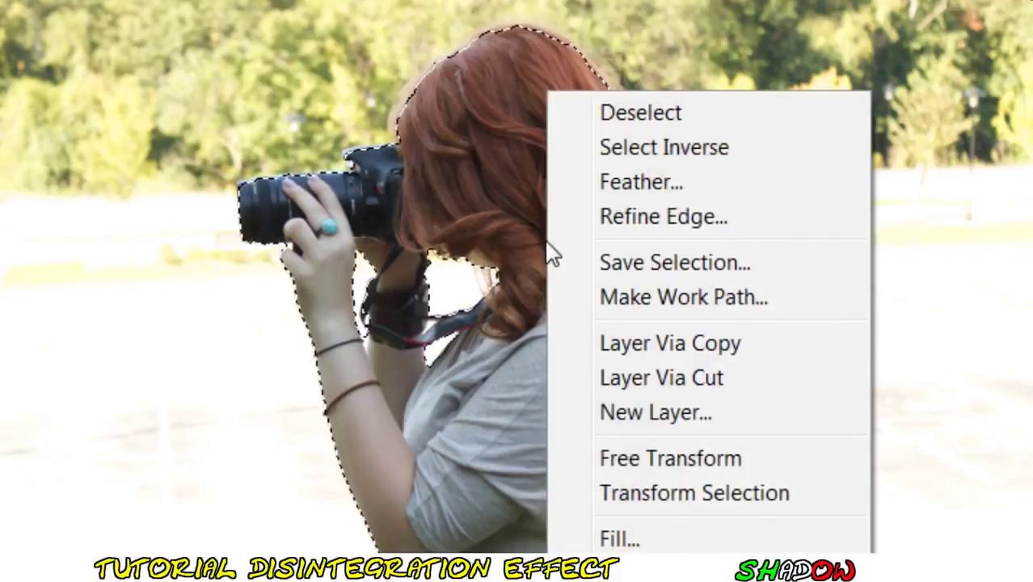
{"action": "left_click", "coordinate": [666, 229]}
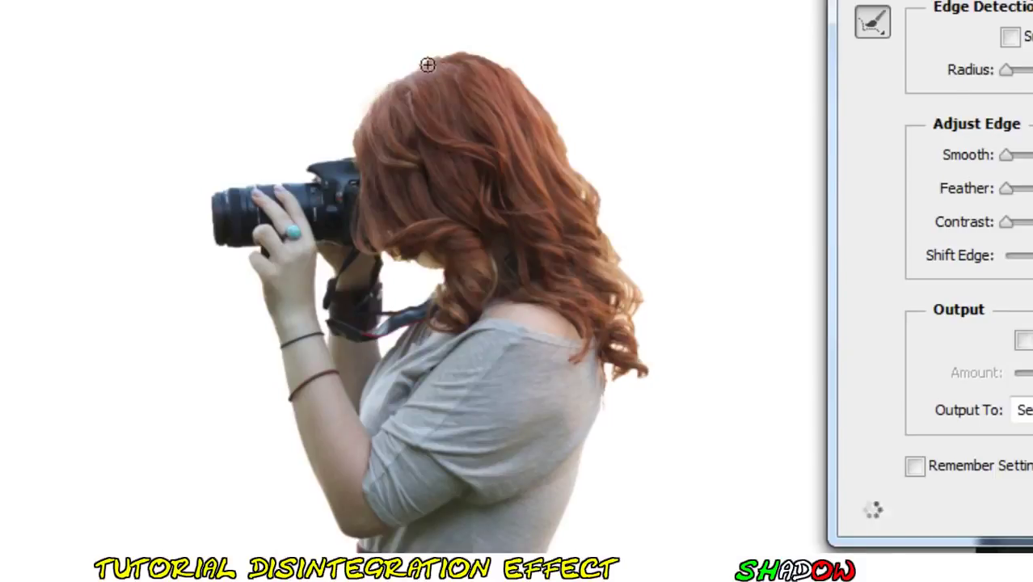
{"action": "left_click_drag", "start_coordinate": [403, 74], "coordinate": [570, 148]}
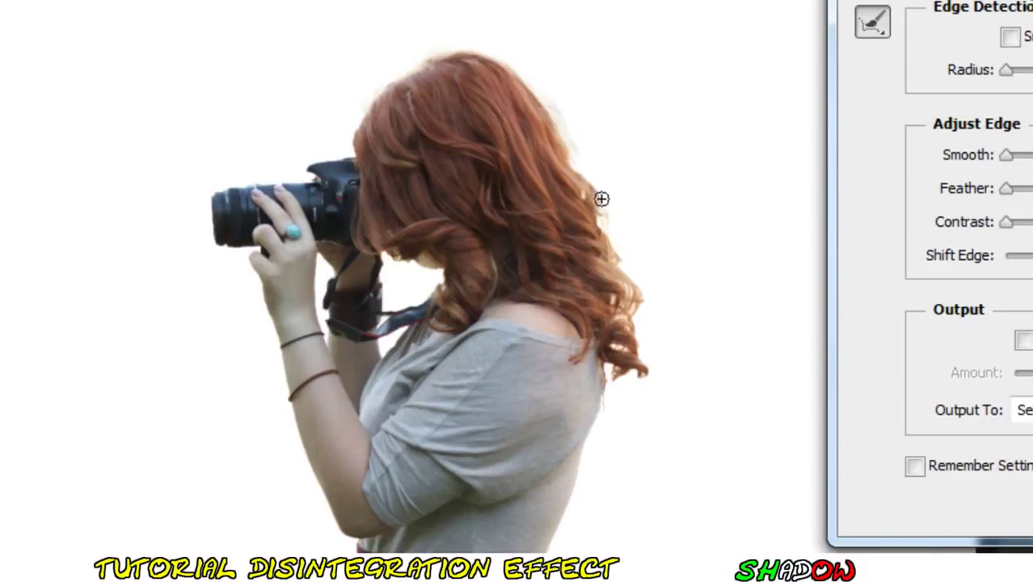
{"action": "left_click_drag", "start_coordinate": [547, 106], "coordinate": [577, 80]}
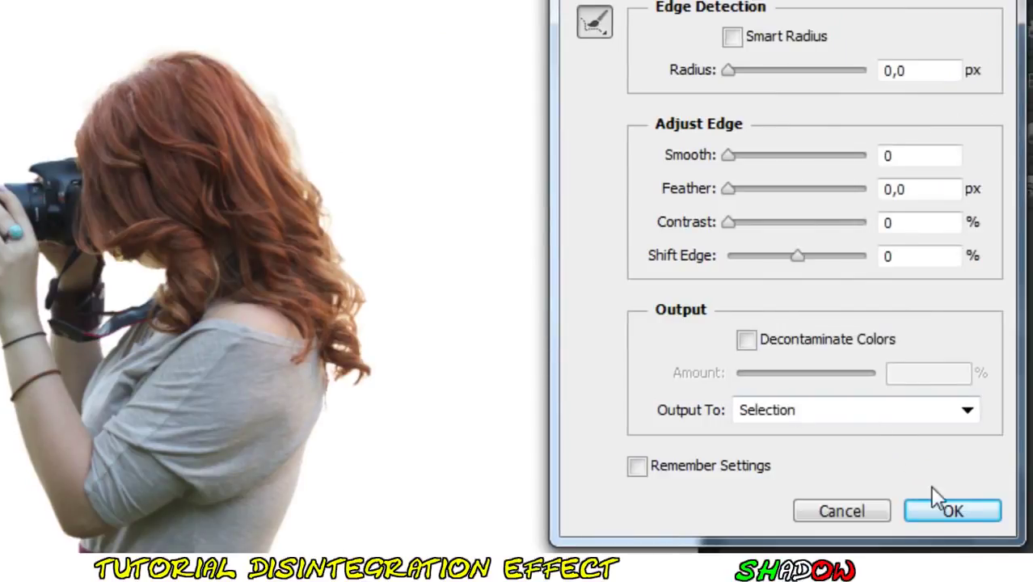
{"action": "left_click", "coordinate": [929, 511]}
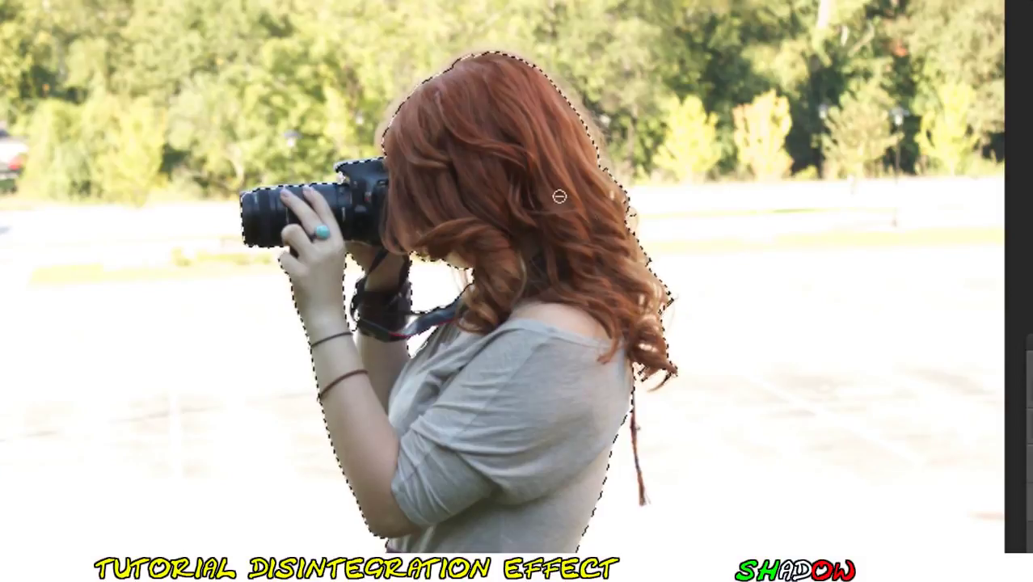
{"action": "right_click", "coordinate": [513, 166]}
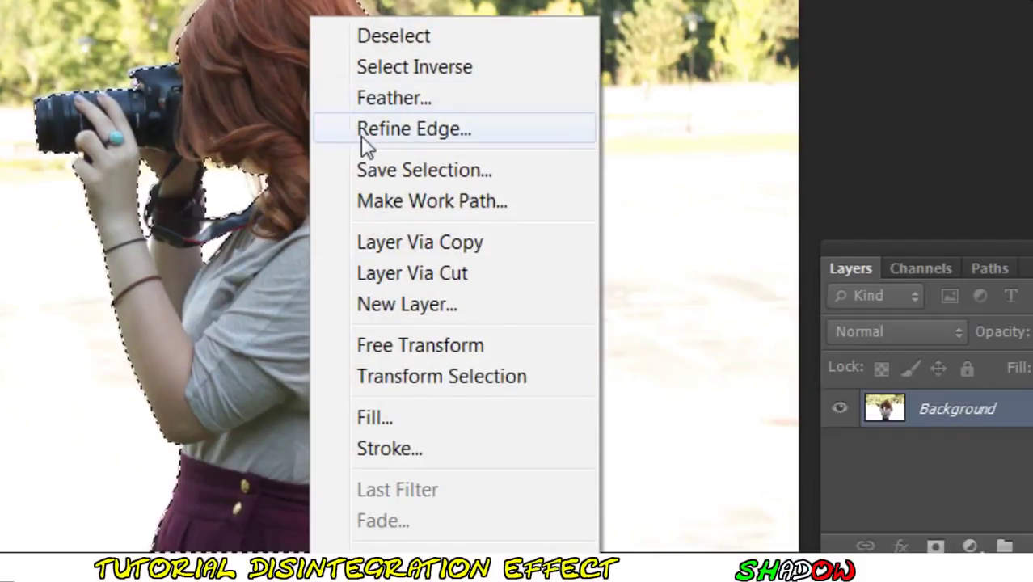
{"action": "left_click", "coordinate": [467, 243]}
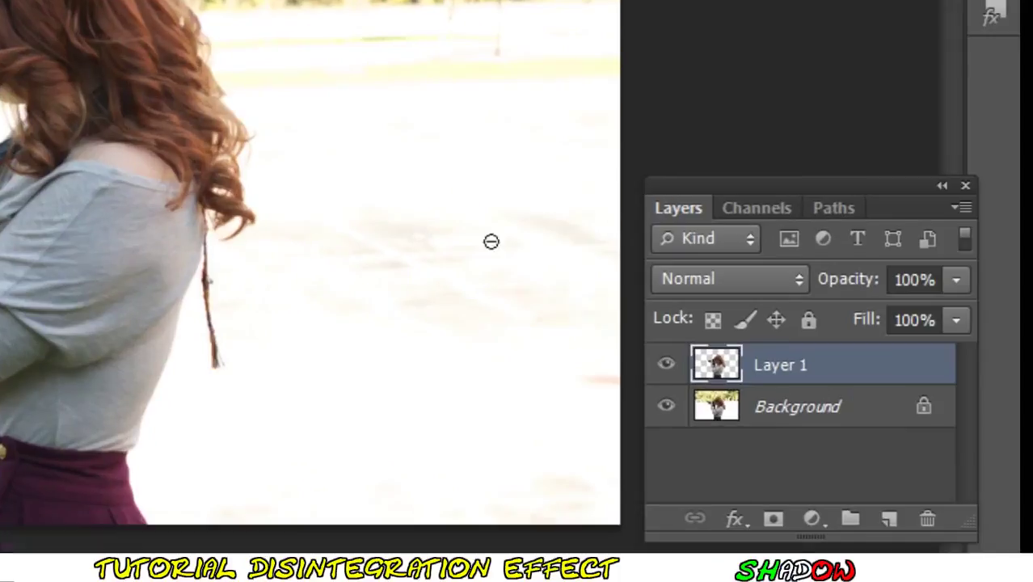
Duplicate Layer 1 as Layer 1 copy
{"action": "right_click", "coordinate": [841, 373]}
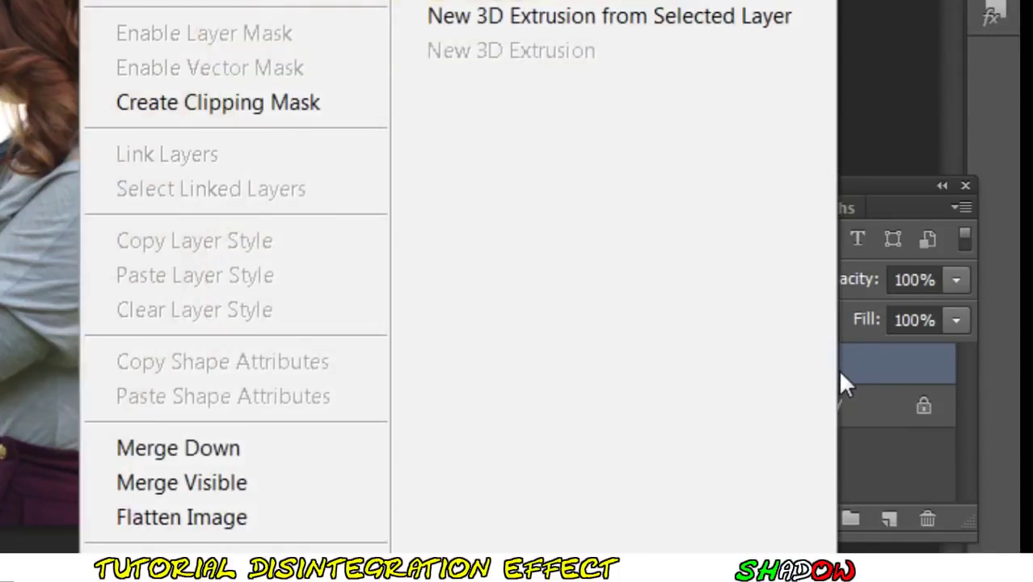
{"action": "left_click", "coordinate": [485, 120]}
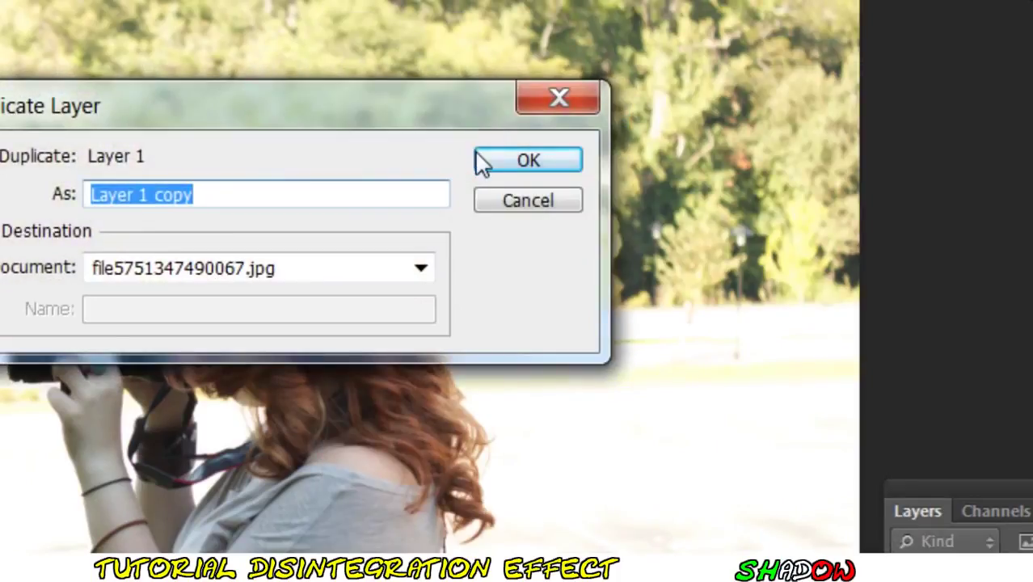
{"action": "left_click", "coordinate": [489, 157]}
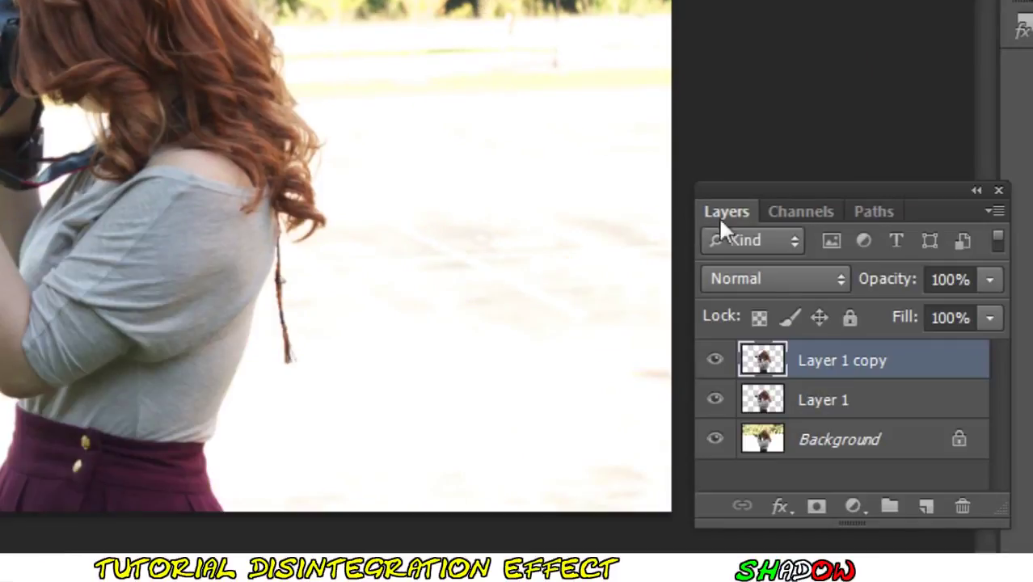
Delete the Background layer
{"action": "left_click", "coordinate": [906, 444]}
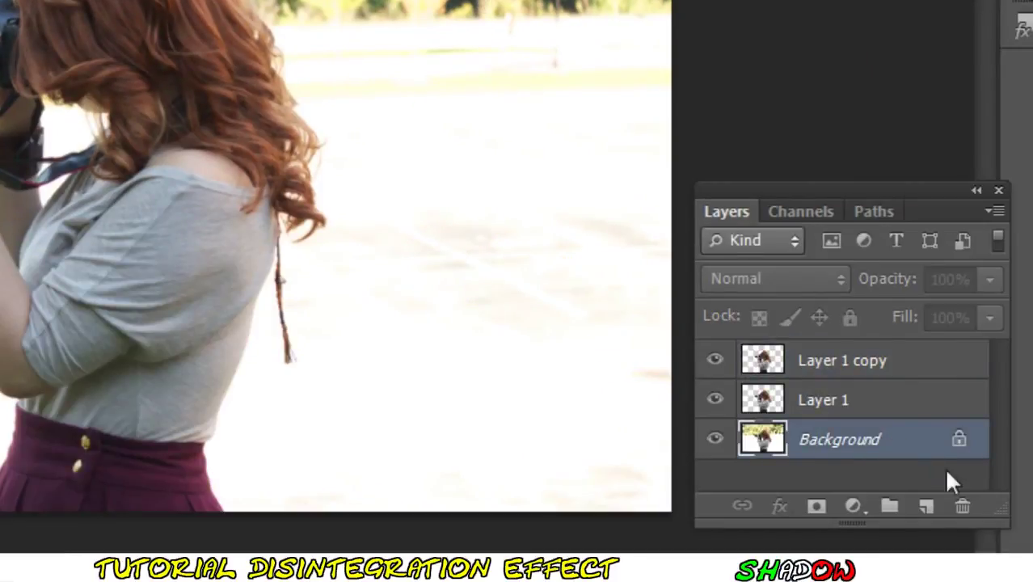
{"action": "left_click", "coordinate": [962, 507]}
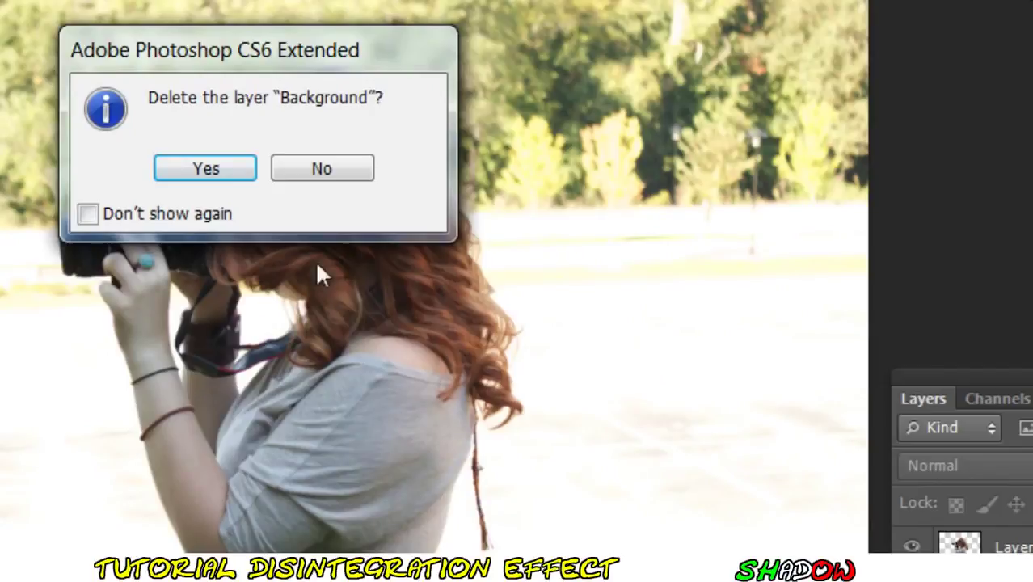
{"action": "left_click", "coordinate": [226, 168]}
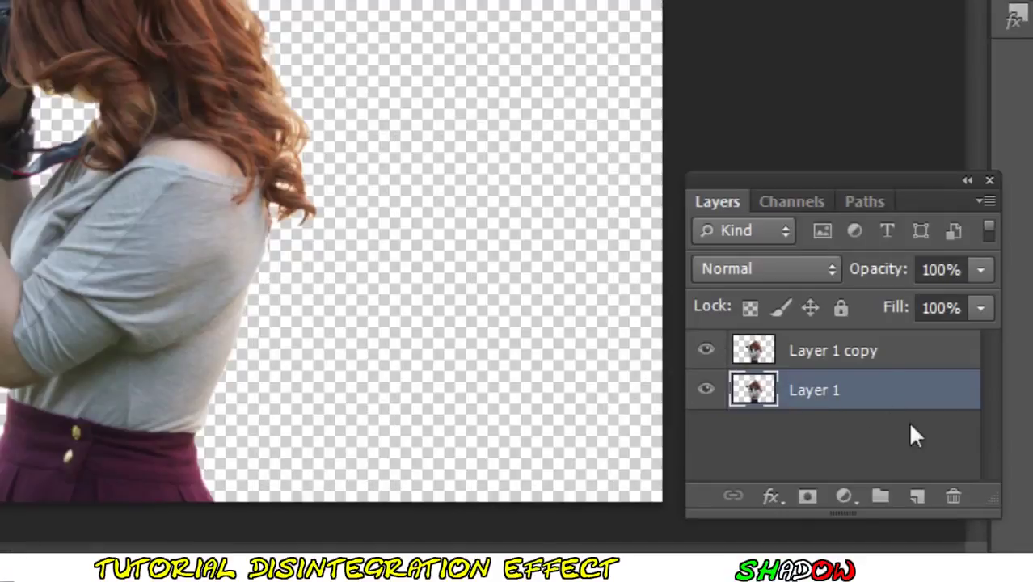
Add Layer 2 below Layer 1 and fill it with white using the Paint Bucket
{"action": "left_click", "coordinate": [918, 496]}
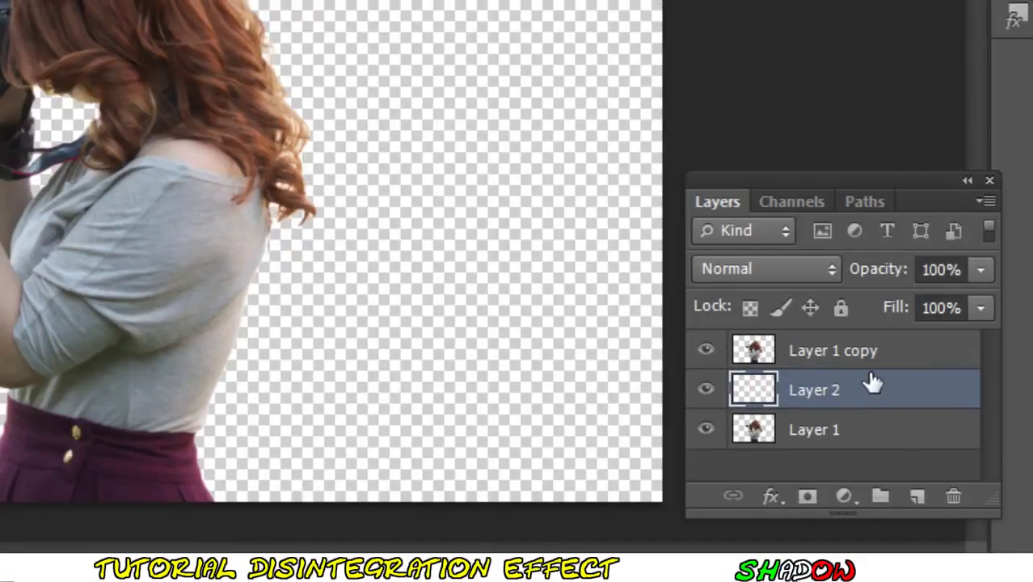
{"action": "left_click_drag", "start_coordinate": [875, 392], "coordinate": [868, 454]}
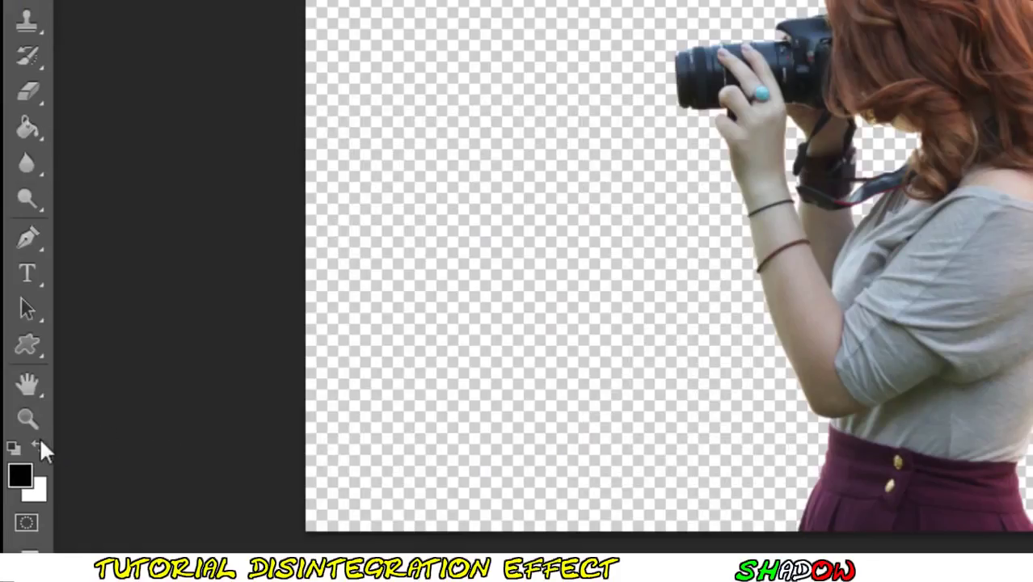
{"action": "left_click", "coordinate": [20, 474]}
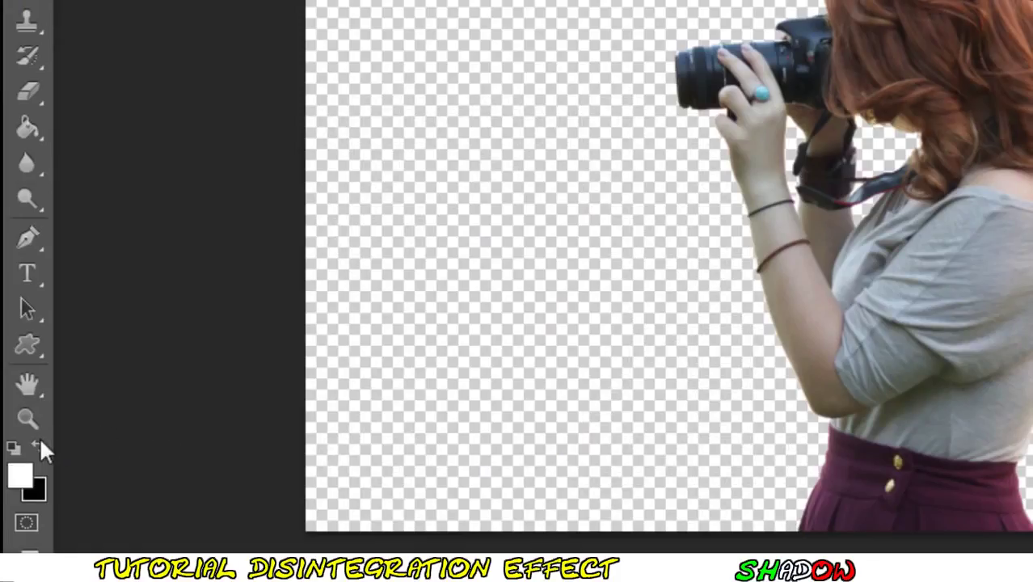
{"action": "left_click", "coordinate": [445, 53]}
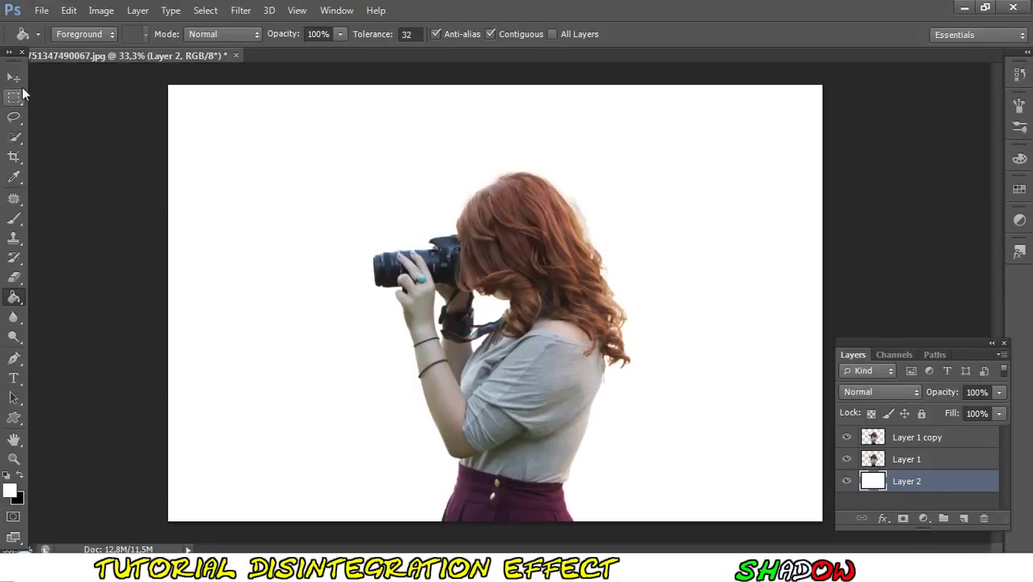
Move Layer 1 and Layer 1 copy together about 15 cm to the left
{"action": "left_click", "coordinate": [14, 78]}
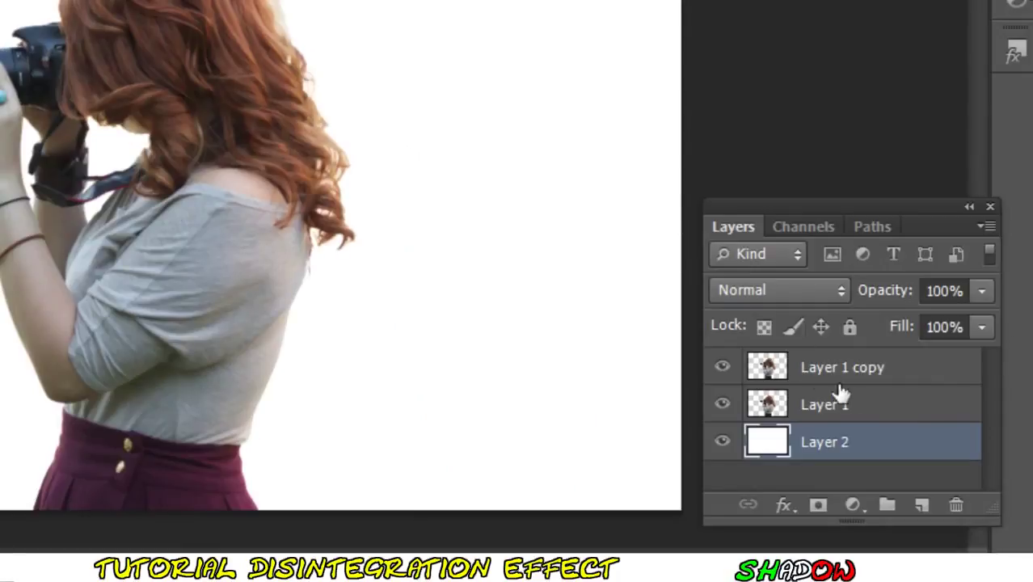
{"action": "left_click", "coordinate": [892, 459]}
{"action": "left_click", "coordinate": [942, 438], "text": "shift"}
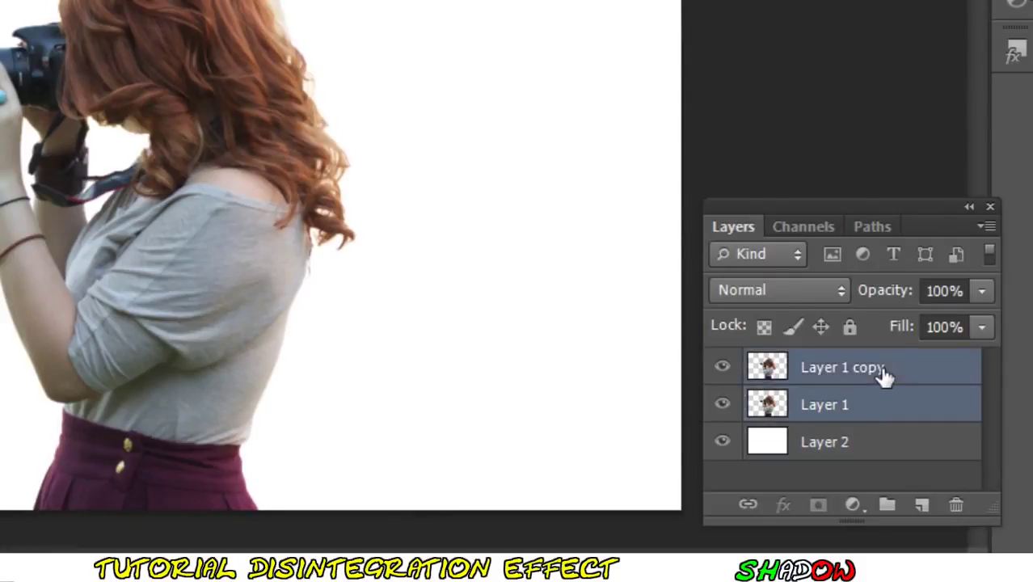
{"action": "left_click_drag", "start_coordinate": [524, 333], "coordinate": [409, 331]}
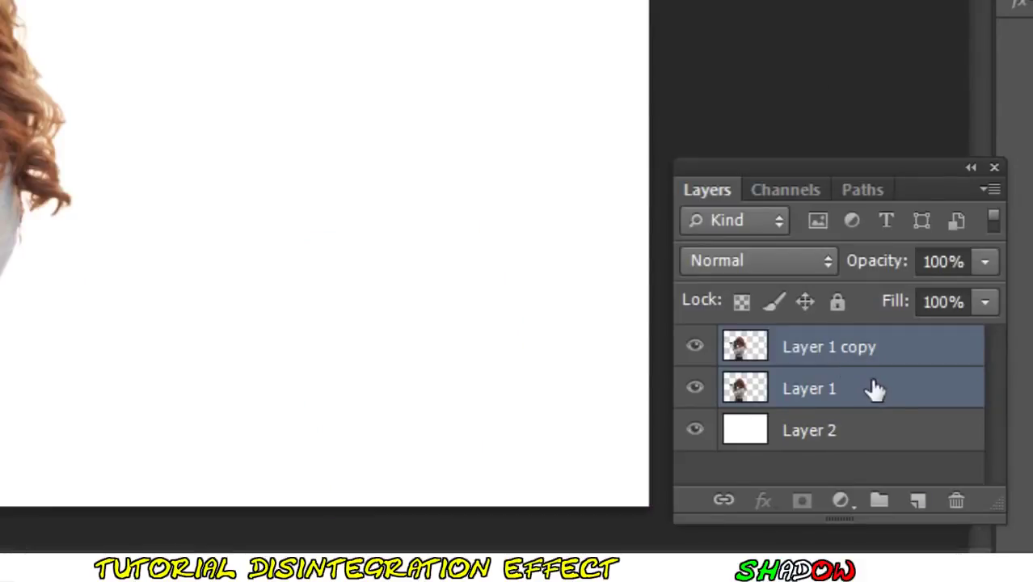
Liquify Layer 1 with brush size 901 and pressure 69, pushing the hair and back rightward
{"action": "left_click", "coordinate": [942, 463]}
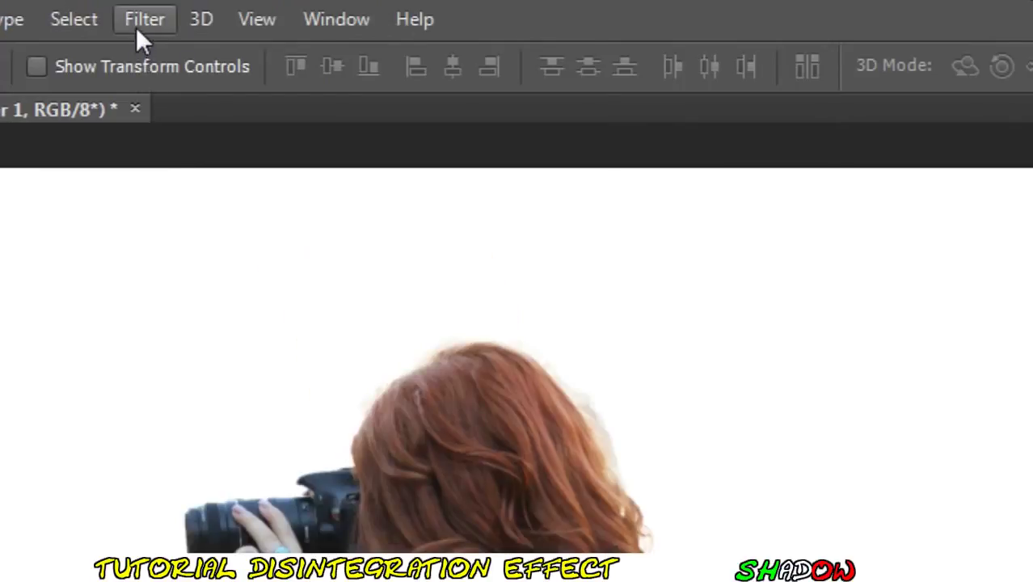
{"action": "left_click", "coordinate": [138, 24]}
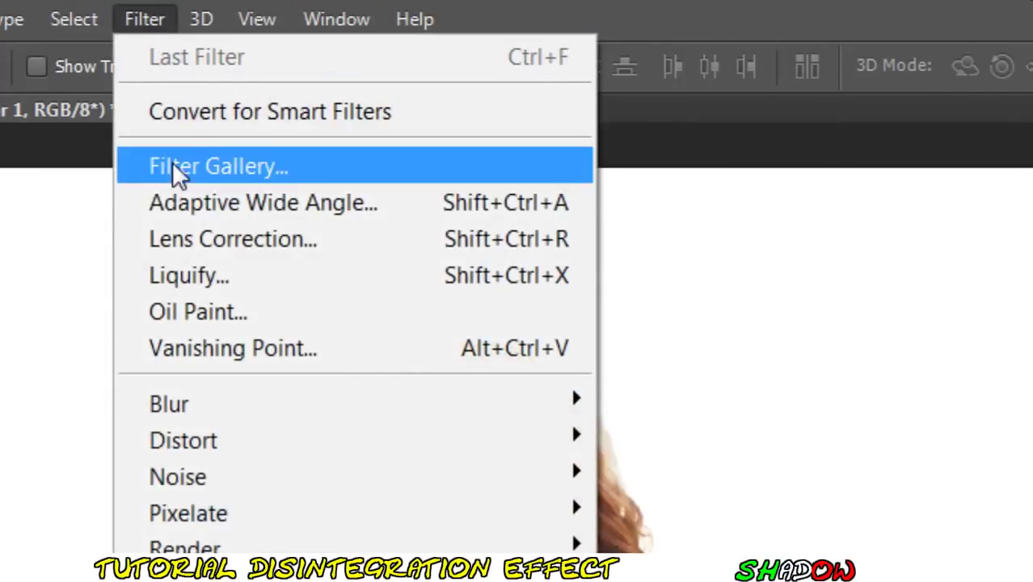
{"action": "left_click", "coordinate": [206, 275]}
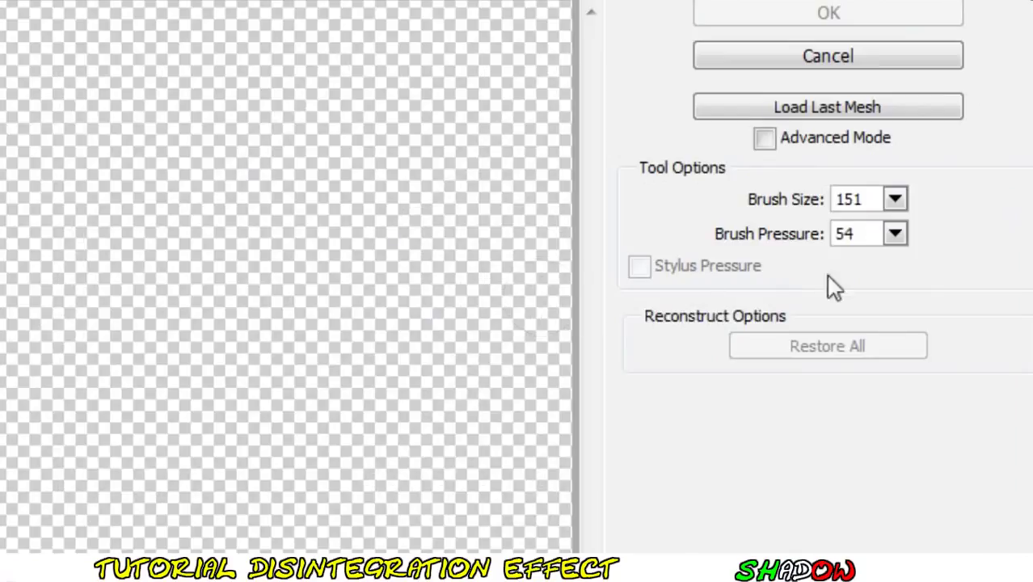
{"action": "left_click", "coordinate": [895, 202]}
{"action": "mouse_move", "coordinate": [811, 243]}
{"action": "left_mouse_down"}
{"action": "mouse_move", "coordinate": [742, 240]}
{"action": "mouse_move", "coordinate": [782, 251]}
{"action": "mouse_move", "coordinate": [760, 247]}
{"action": "left_mouse_up"}
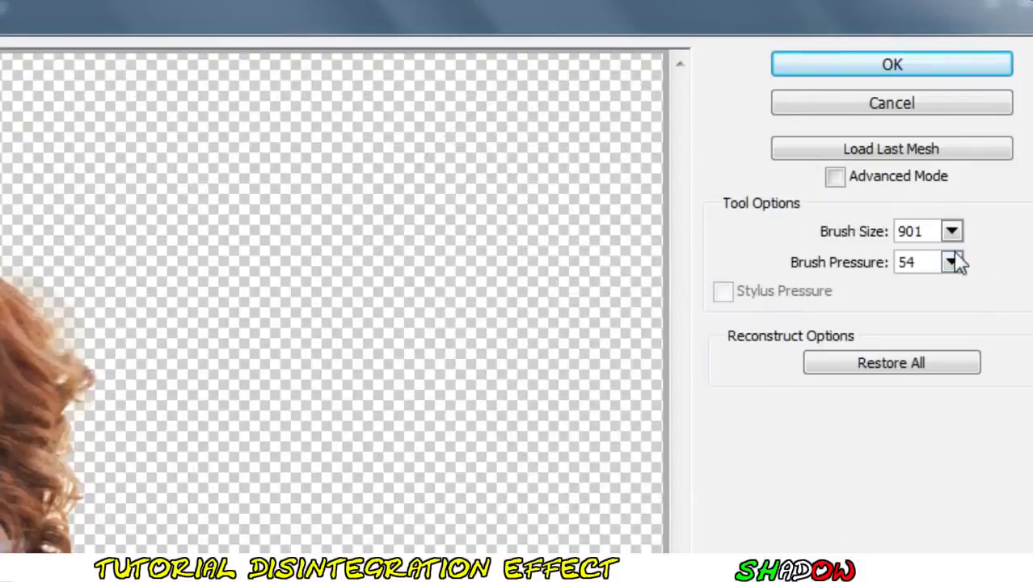
{"action": "left_click", "coordinate": [942, 161]}
{"action": "left_click_drag", "start_coordinate": [906, 179], "coordinate": [922, 181]}
{"action": "mouse_move", "coordinate": [438, 173]}
{"action": "left_mouse_down"}
{"action": "mouse_move", "coordinate": [526, 161]}
{"action": "mouse_move", "coordinate": [392, 276]}
{"action": "mouse_move", "coordinate": [543, 289]}
{"action": "mouse_move", "coordinate": [600, 429]}
{"action": "mouse_move", "coordinate": [662, 438]}
{"action": "mouse_move", "coordinate": [473, 461]}
{"action": "mouse_move", "coordinate": [589, 485]}
{"action": "mouse_move", "coordinate": [655, 224]}
{"action": "mouse_move", "coordinate": [772, 121]}
{"action": "mouse_move", "coordinate": [683, 408]}
{"action": "mouse_move", "coordinate": [543, 489]}
{"action": "mouse_move", "coordinate": [582, 477]}
{"action": "mouse_move", "coordinate": [566, 462]}
{"action": "mouse_move", "coordinate": [611, 185]}
{"action": "mouse_move", "coordinate": [784, 168]}
{"action": "left_mouse_up"}
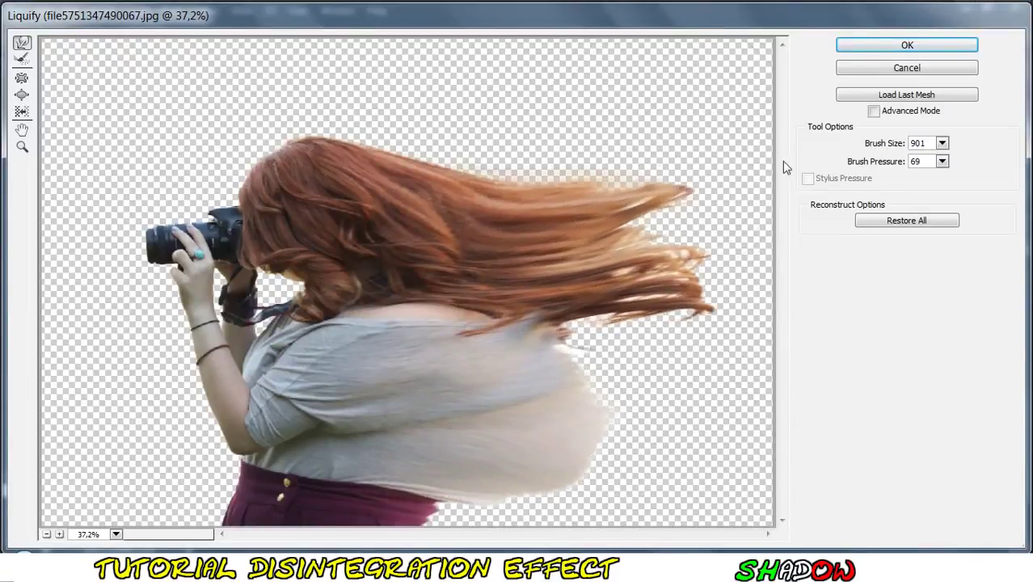
{"action": "left_click", "coordinate": [900, 47]}
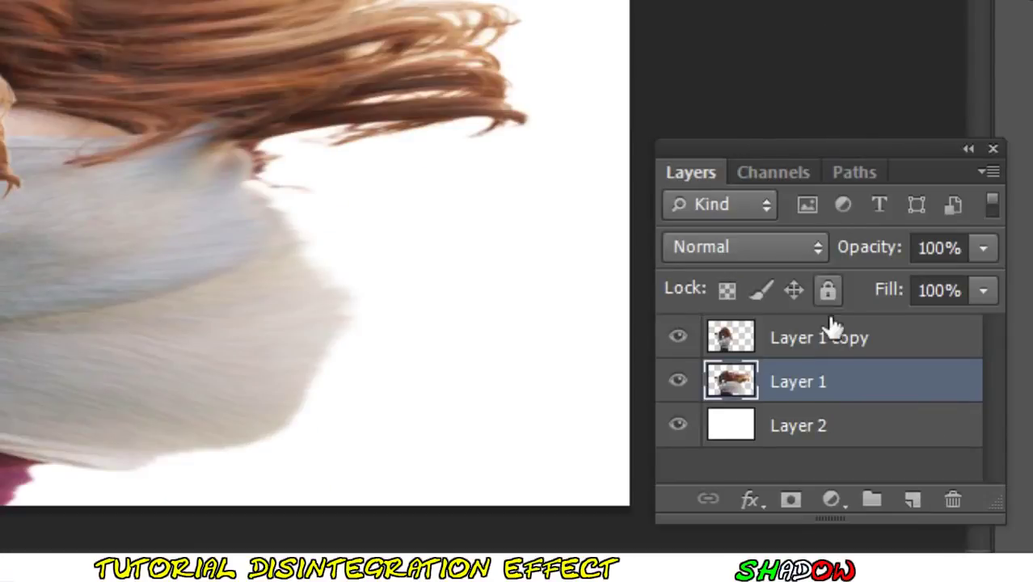
Fill a new Layer 1 mask with black, then add a white mask to Layer 1 copy
{"action": "left_click", "coordinate": [791, 500]}
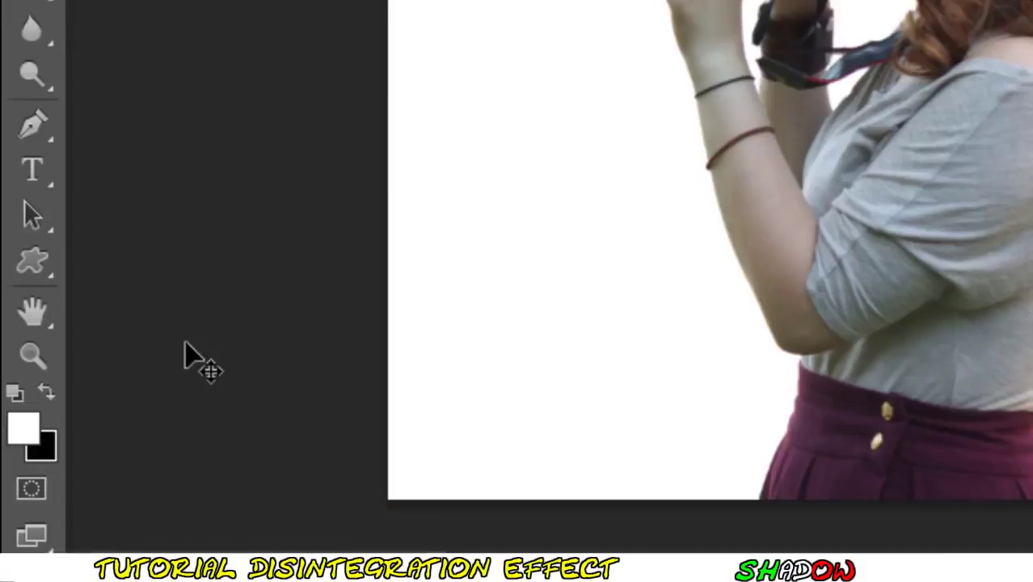
{"action": "left_click", "coordinate": [51, 399]}
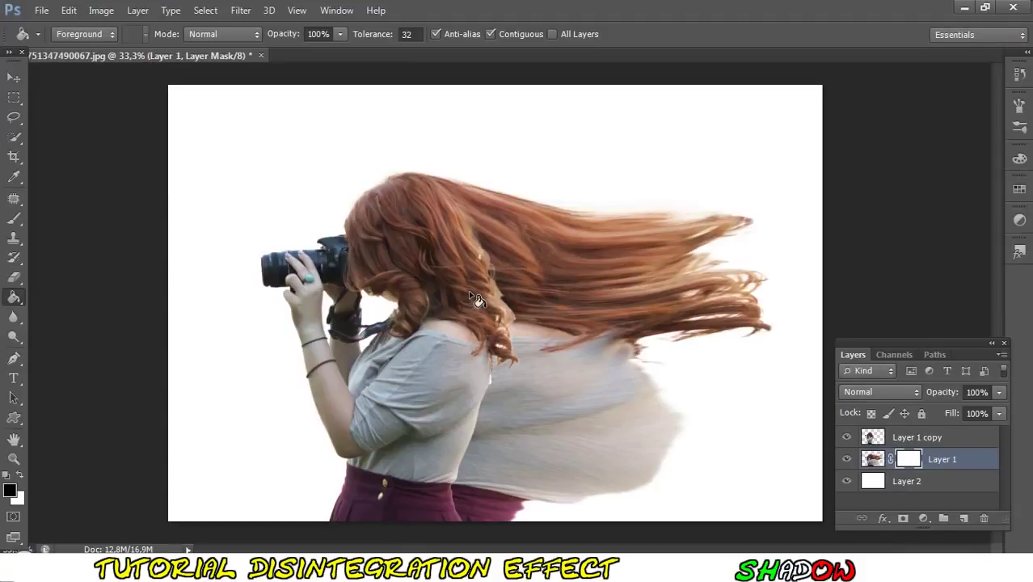
{"action": "left_click", "coordinate": [470, 294]}
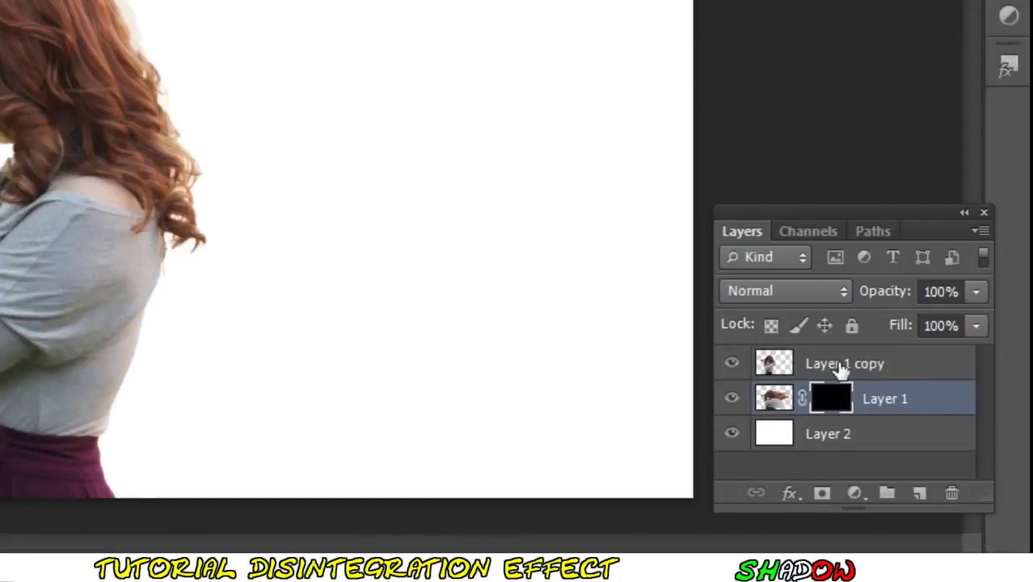
{"action": "left_click", "coordinate": [845, 365]}
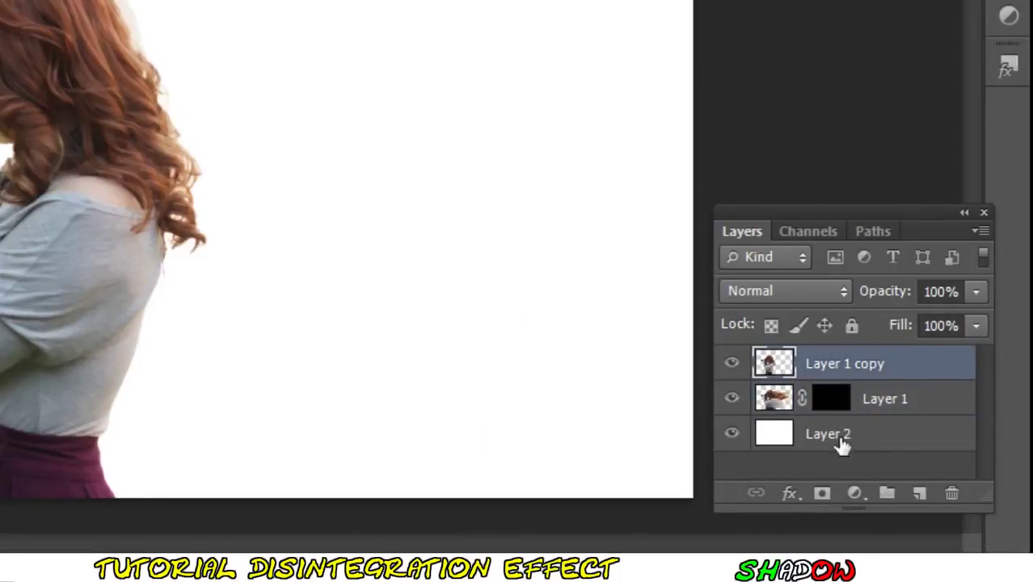
{"action": "left_click", "coordinate": [821, 493]}
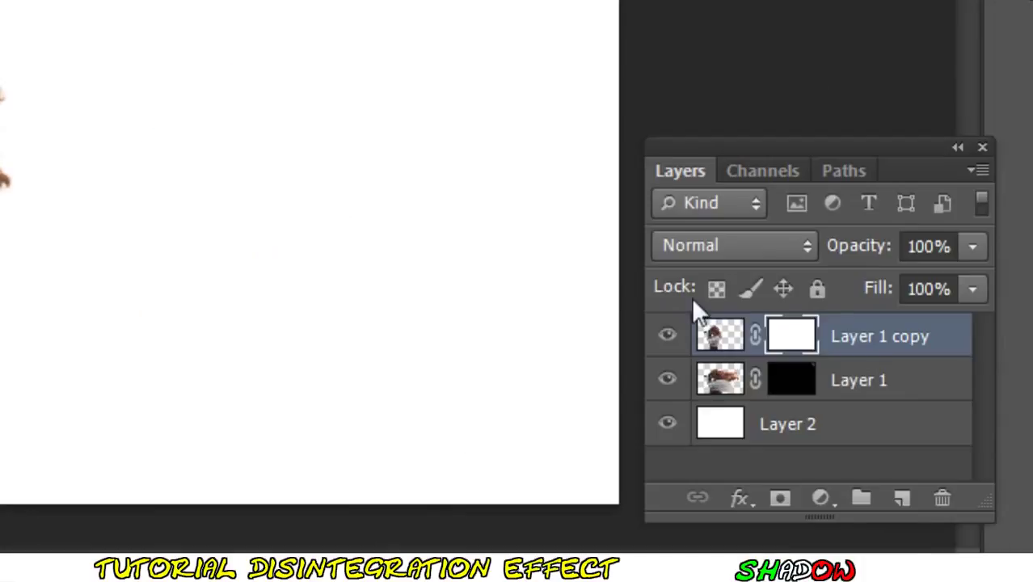
Target Layer 1 copy's mask thumbnail and choose the Brush tool
{"action": "left_click", "coordinate": [789, 338]}
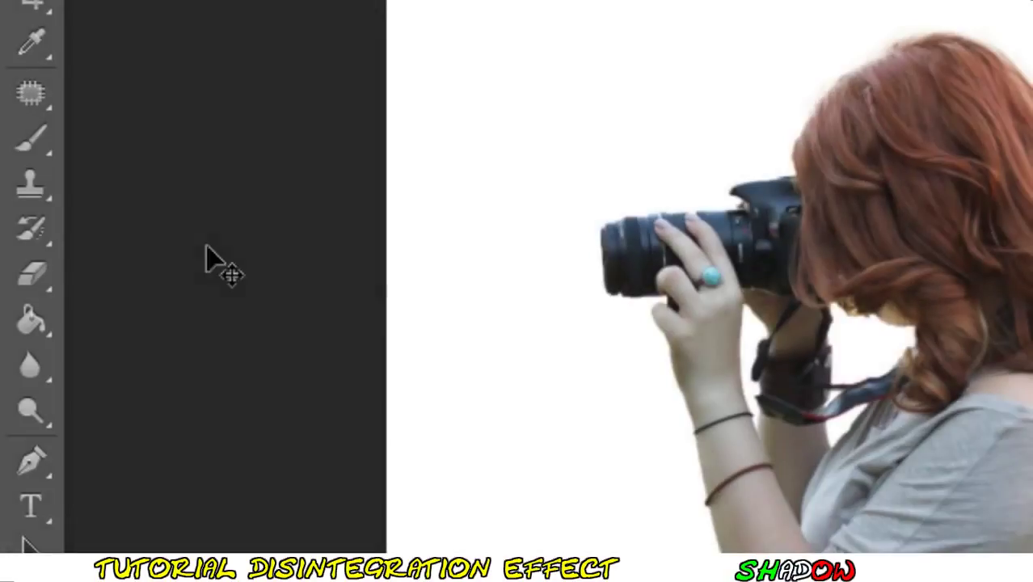
{"action": "left_click", "coordinate": [29, 134]}
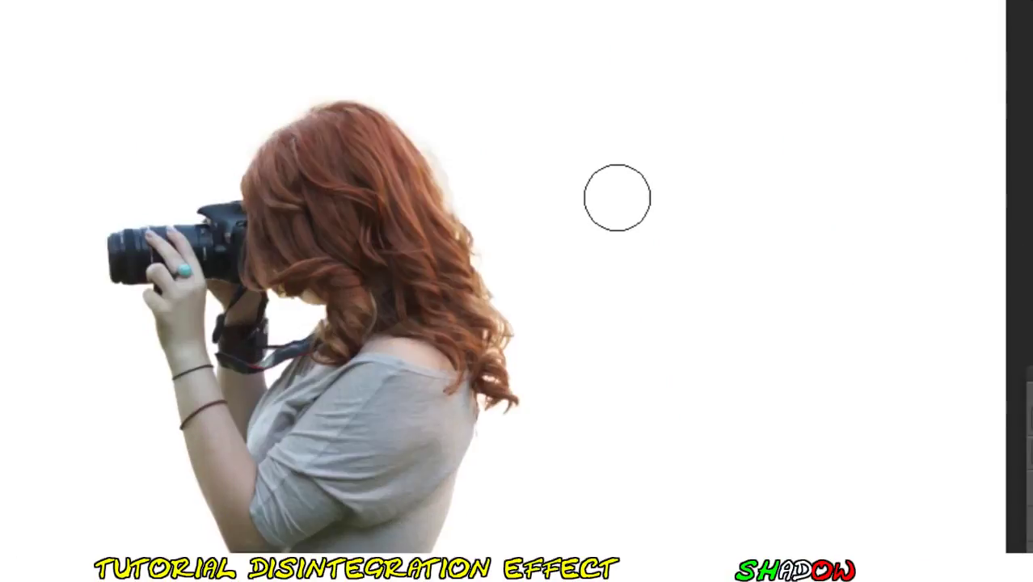
Stamp black with the 1273 scatter brush on Layer 1 copy's mask across her back and hair
{"action": "right_click", "coordinate": [616, 196]}
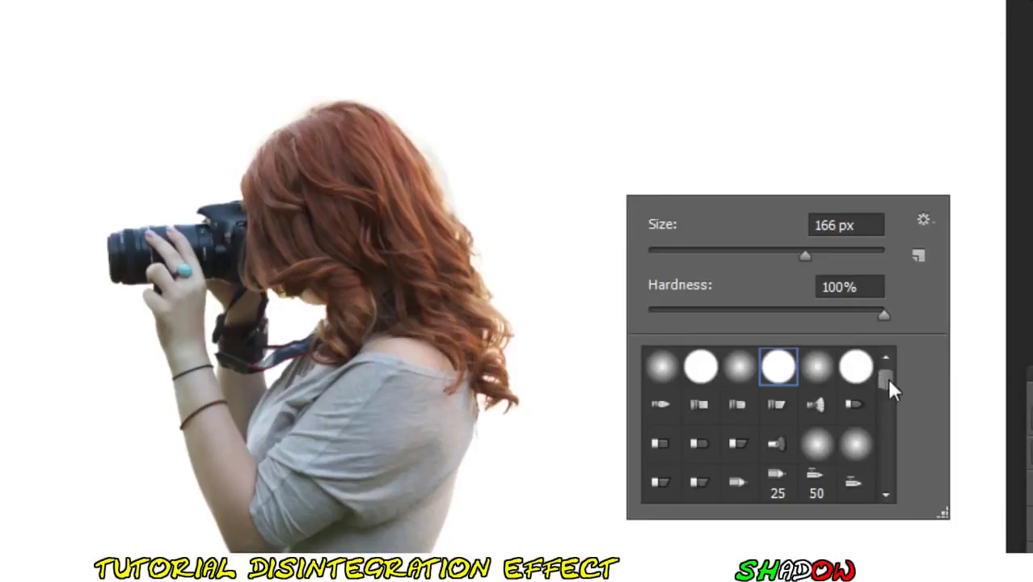
{"action": "left_click_drag", "start_coordinate": [887, 378], "coordinate": [886, 442]}
{"action": "scroll", "coordinate": [777, 450], "scroll_direction": "up", "scroll_amount": 2}
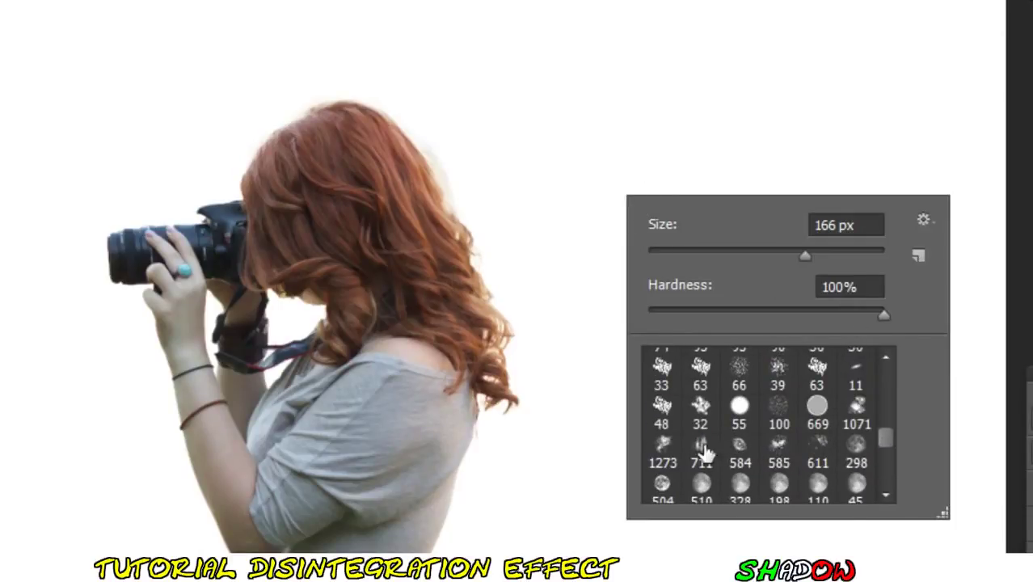
{"action": "left_click", "coordinate": [663, 451]}
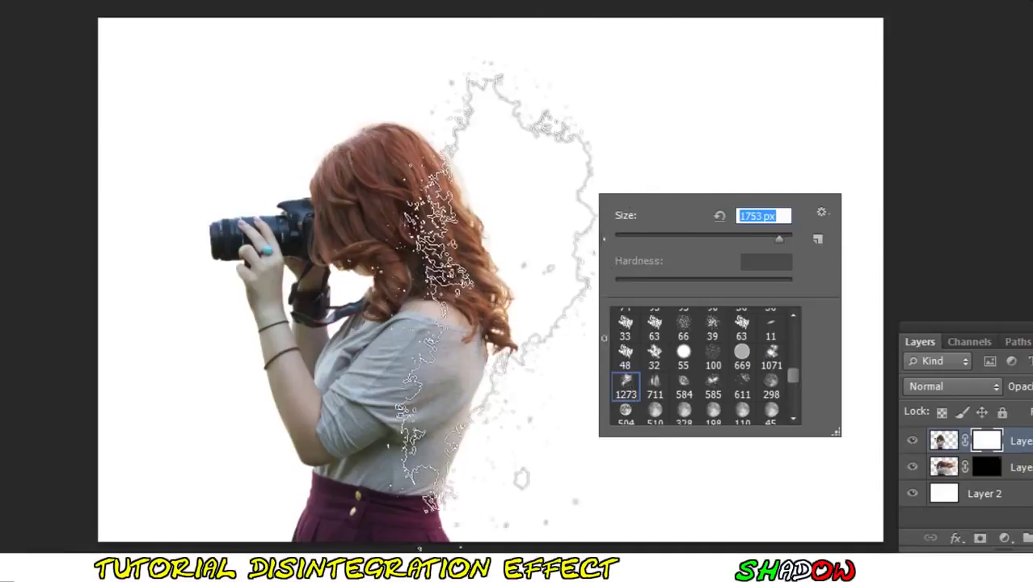
{"action": "left_click", "coordinate": [531, 357]}
{"action": "left_click", "coordinate": [566, 345]}
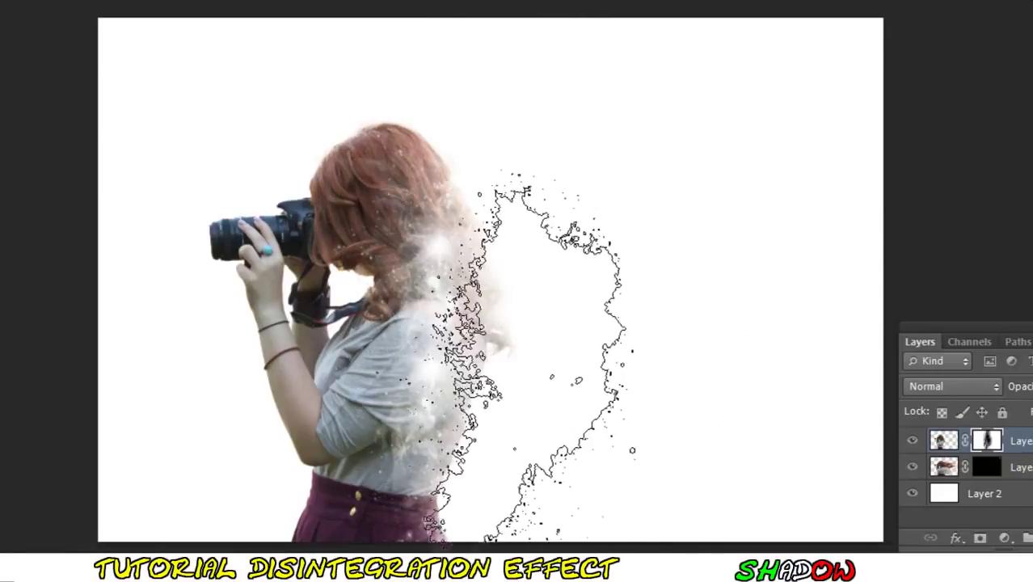
Reduce the brush size to 300
{"action": "right_click", "coordinate": [679, 263]}
{"action": "type", "text": "300"}
{"action": "key", "text": "Return"}
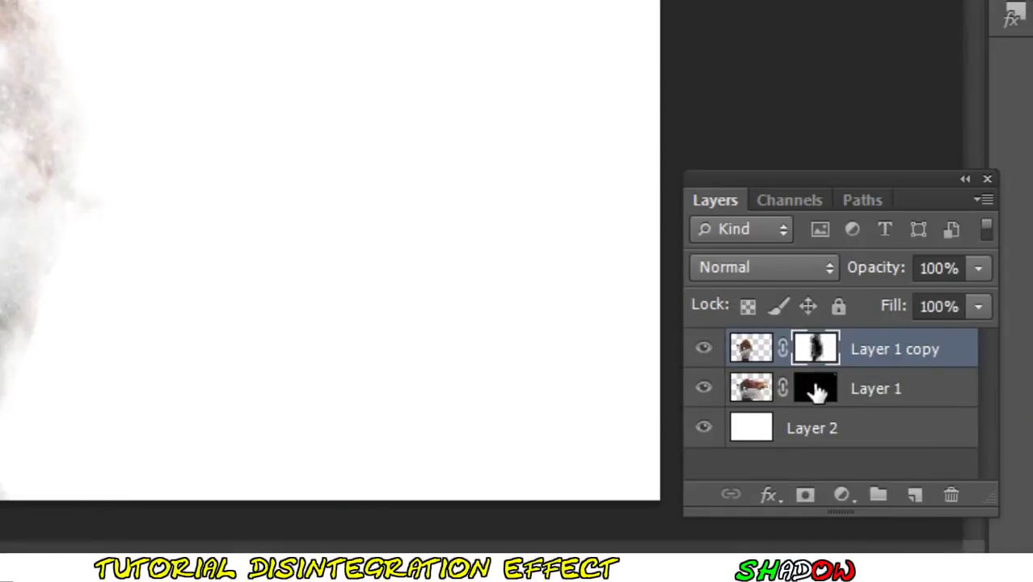
Paint white with scatter brush 611 on the Layer 1 mask, then set brush opacity to 41%
{"action": "left_click", "coordinate": [815, 389]}
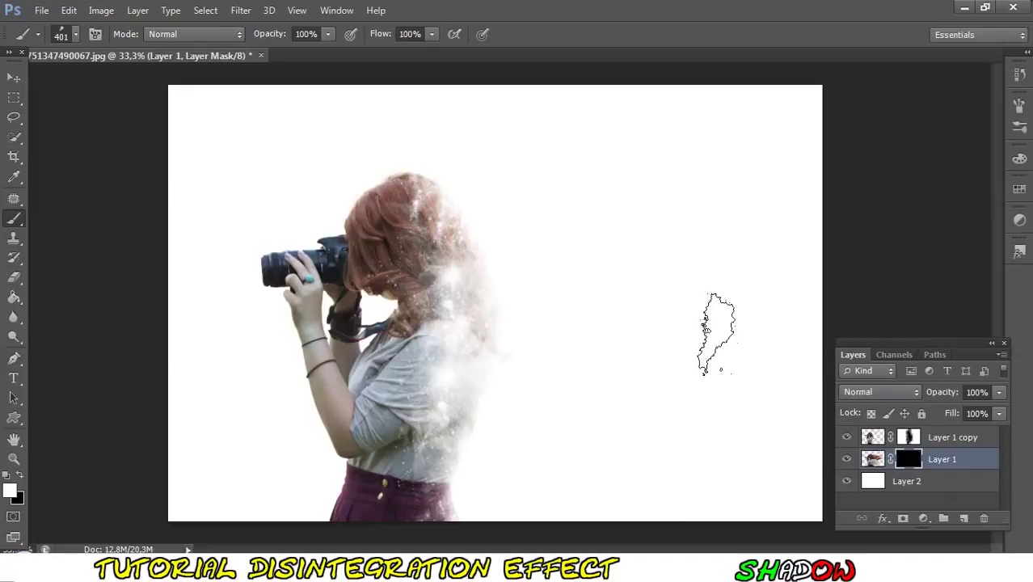
{"action": "right_click", "coordinate": [669, 296]}
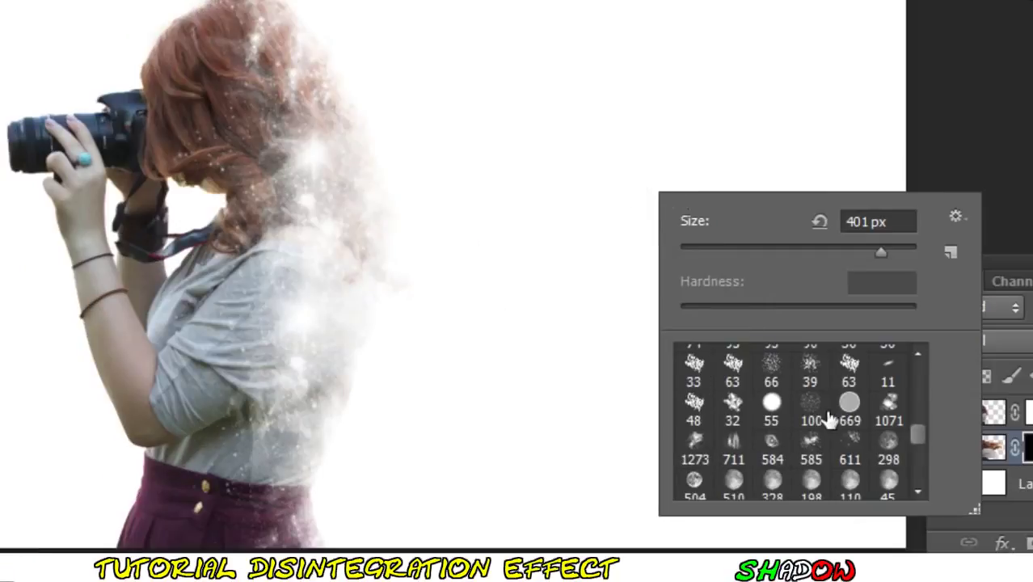
{"action": "scroll", "coordinate": [826, 413], "scroll_direction": "up", "scroll_amount": 1}
{"action": "scroll", "coordinate": [815, 436], "scroll_direction": "down", "scroll_amount": 2}
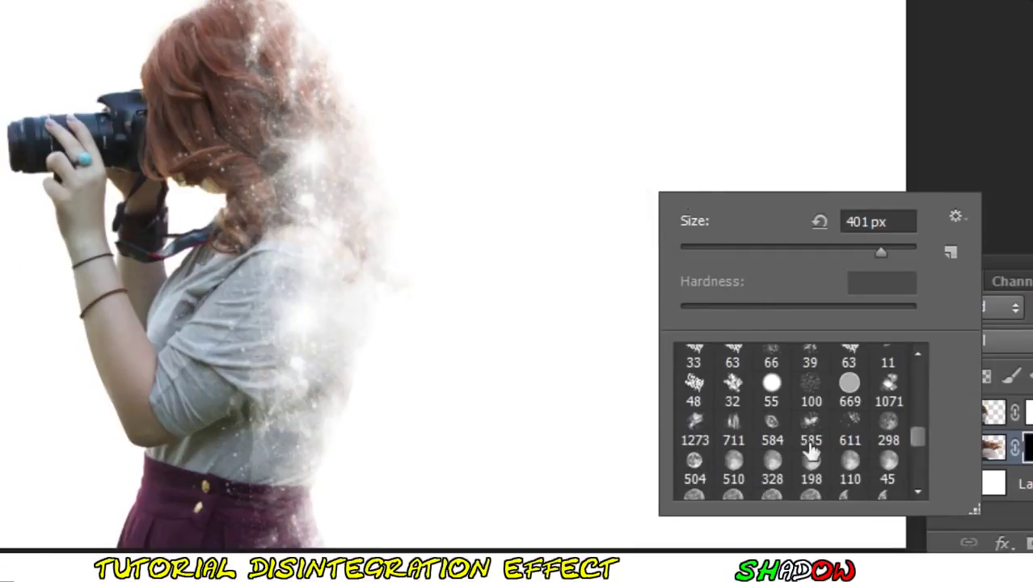
{"action": "left_click", "coordinate": [850, 422]}
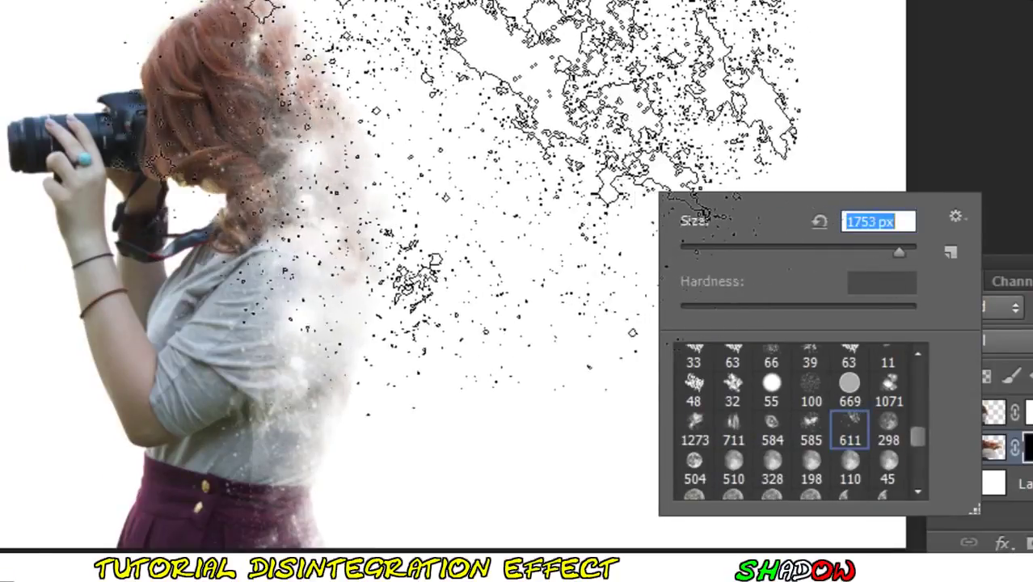
{"action": "key", "text": "Return"}
{"action": "left_click_drag", "start_coordinate": [460, 258], "coordinate": [461, 379]}
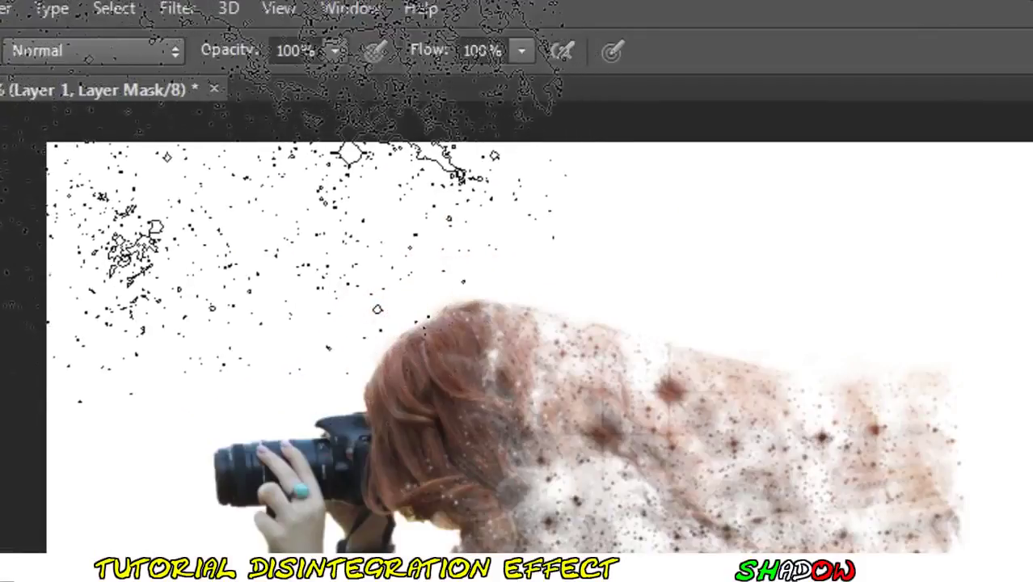
{"action": "left_click", "coordinate": [335, 52]}
{"action": "left_click_drag", "start_coordinate": [260, 81], "coordinate": [258, 90]}
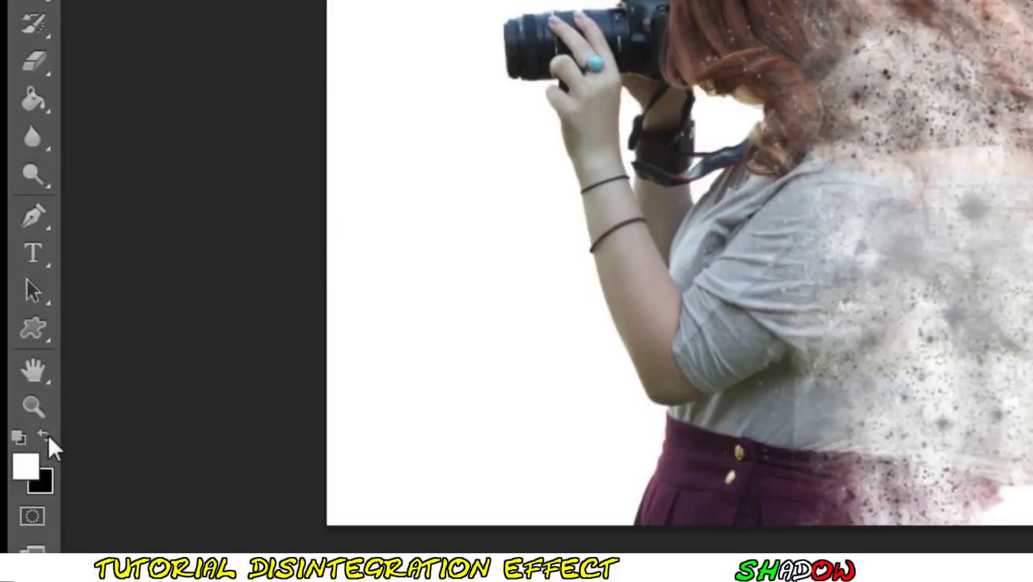
Make black the painting colour and lower the brush opacity to 14% for soft mask strokes
{"action": "left_click", "coordinate": [47, 435]}
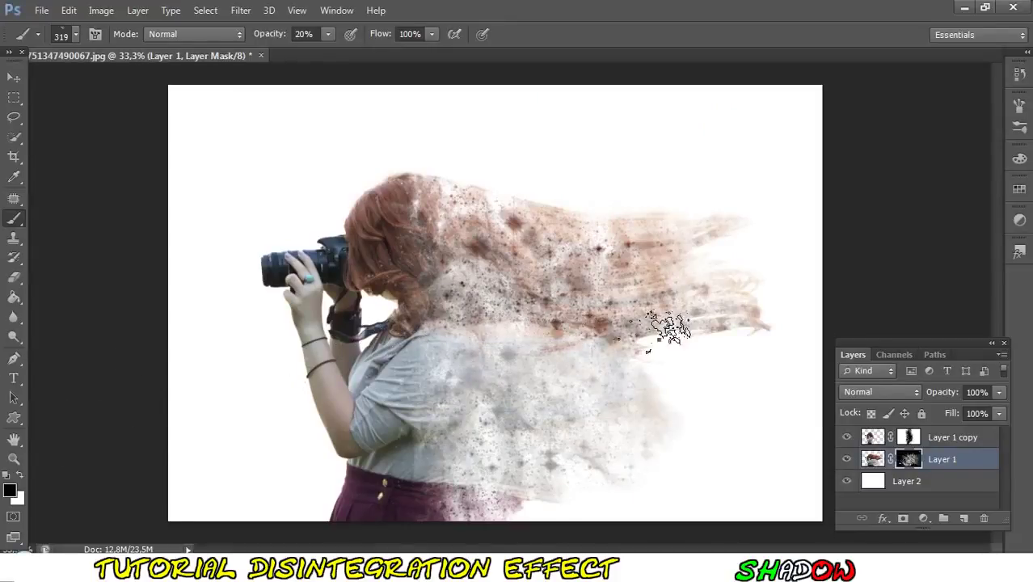
{"action": "right_click", "coordinate": [666, 326]}
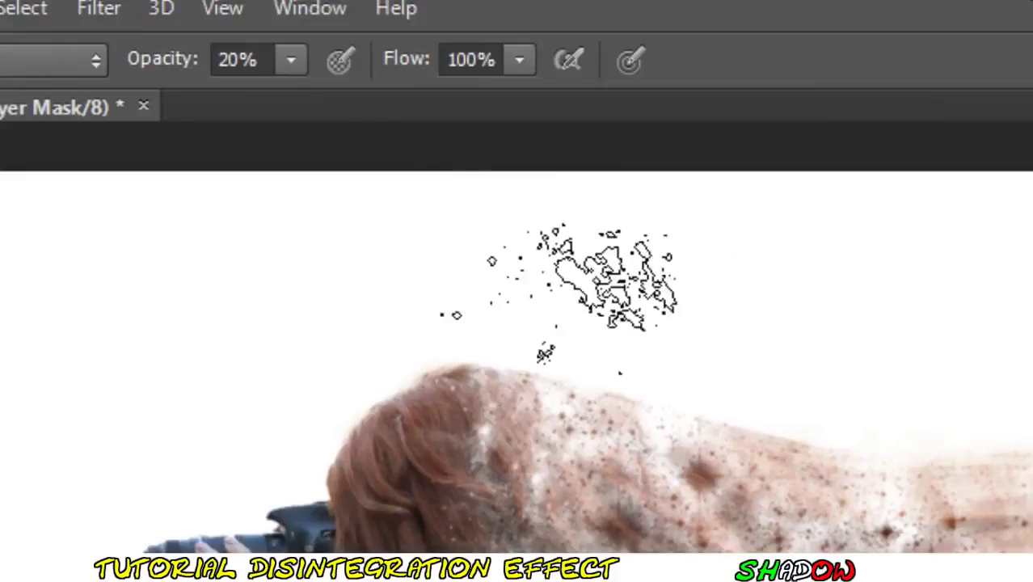
{"action": "left_click", "coordinate": [292, 68]}
{"action": "left_click", "coordinate": [282, 94]}
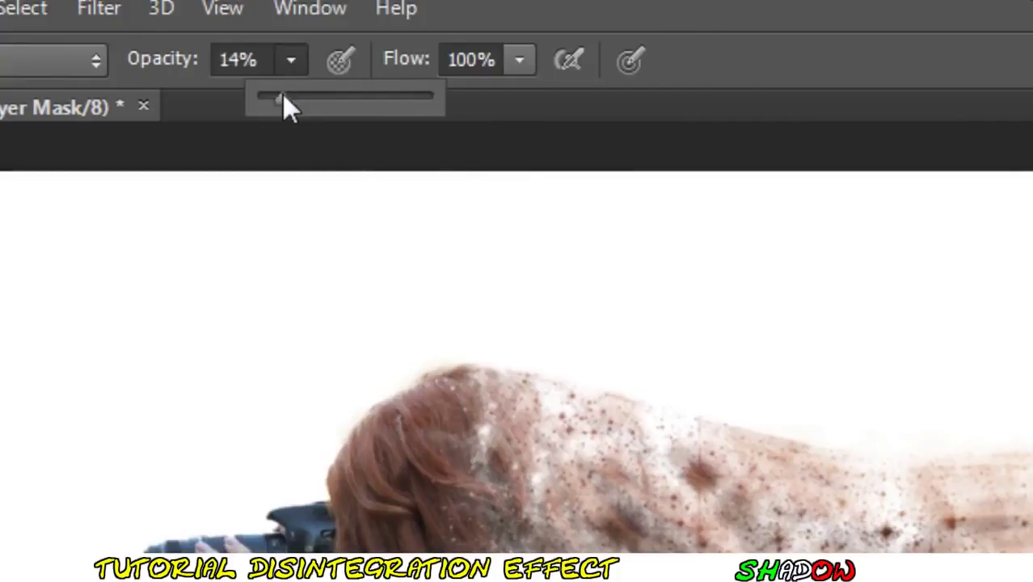